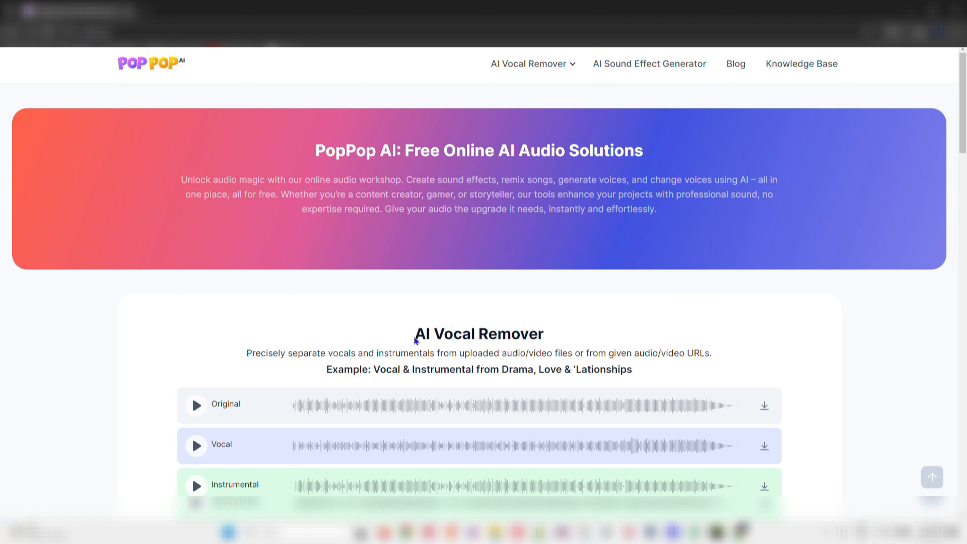
Step: Review the homepage's audio tools down to AI Song Cover and play the "Someone Like You – AI Taylor Swift" sample
scroll(590, 320, "down", 8)
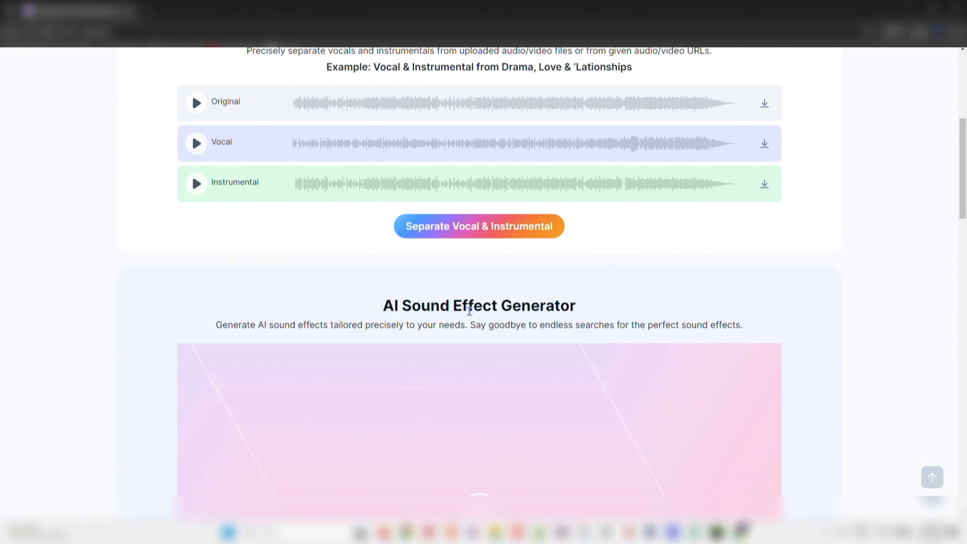
scroll(630, 276, "down", 10)
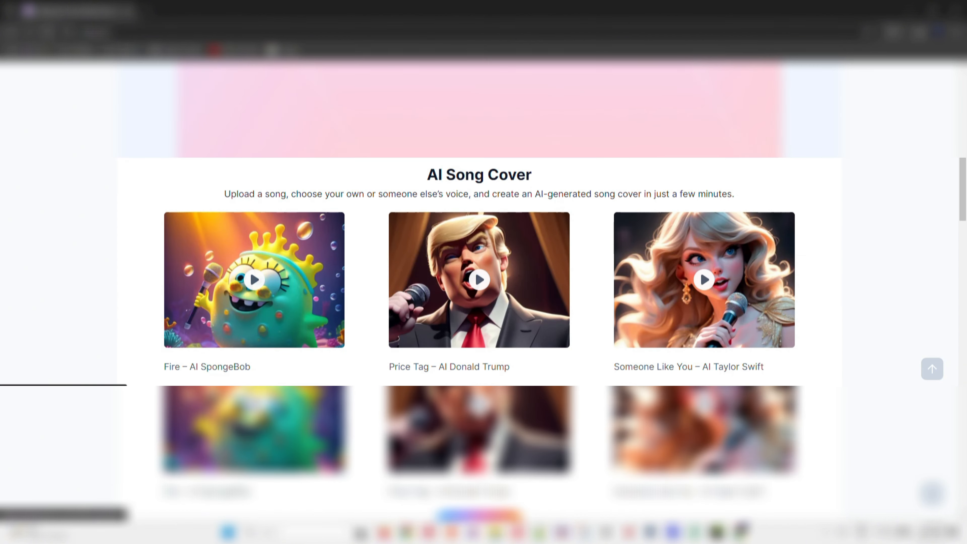
scroll(545, 177, "down", 3)
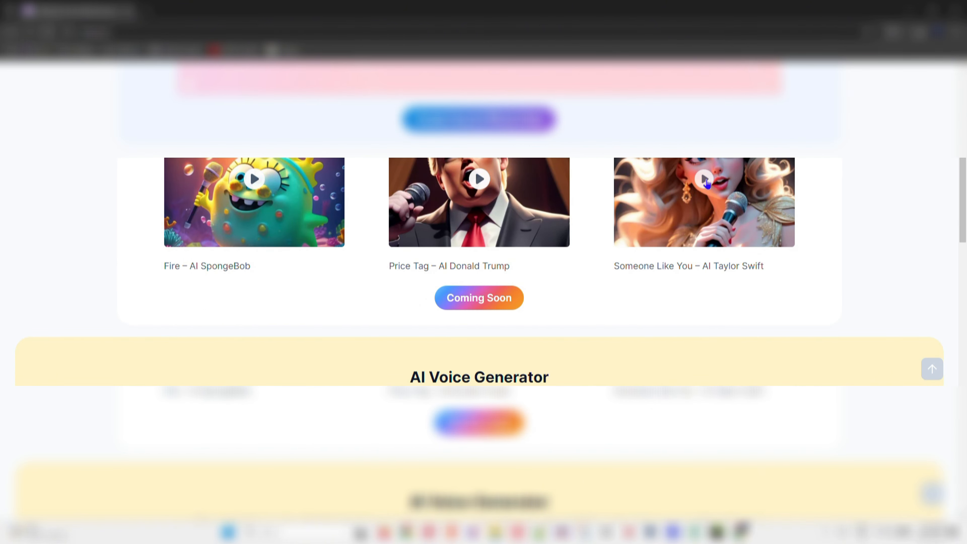
scroll(706, 183, "up", 2)
left_click(706, 292)
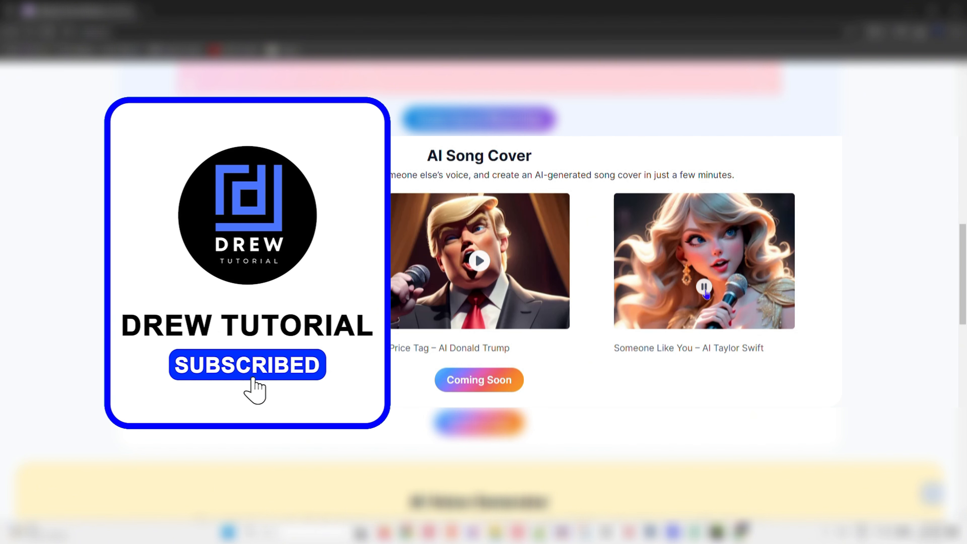
left_click(704, 288)
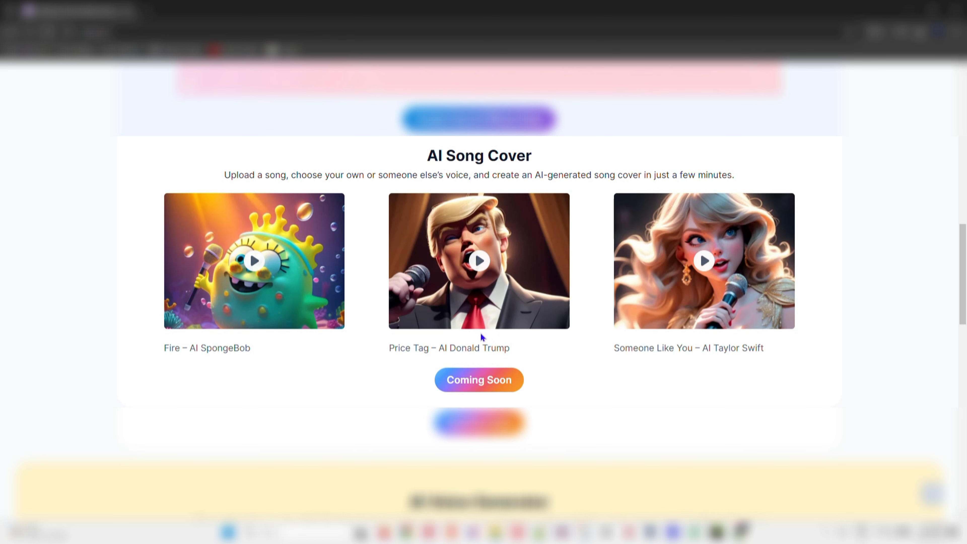
Step: Look over the AI Voice Generator and AI Voice Changer sections, and open the AI Sound Effect Generator page
scroll(470, 330, "down", 6)
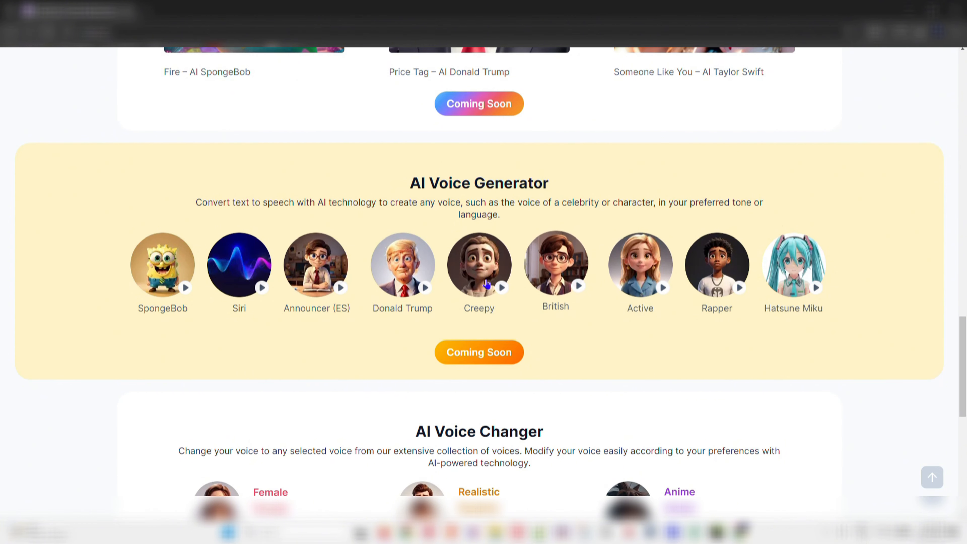
scroll(524, 298, "down", 3)
scroll(523, 298, "down", 3)
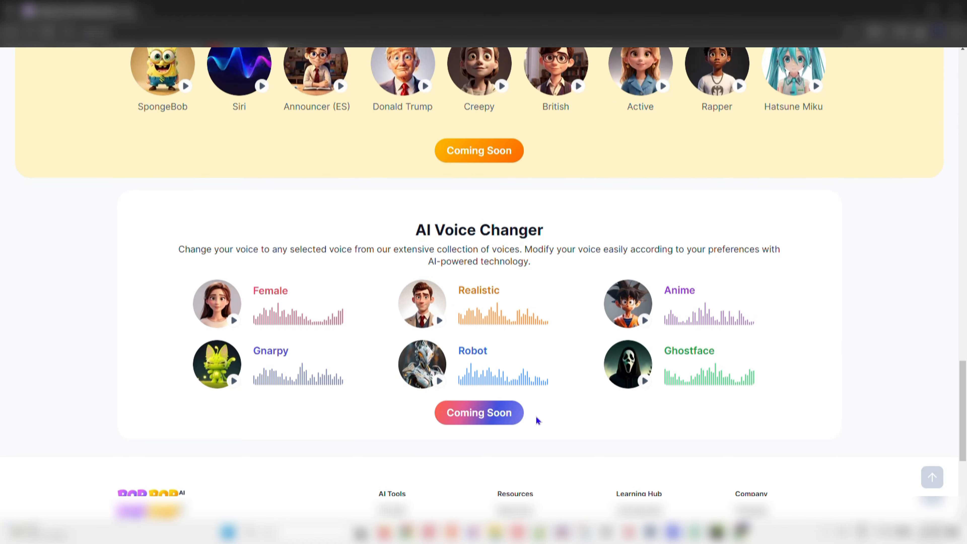
scroll(519, 426, "up", 20)
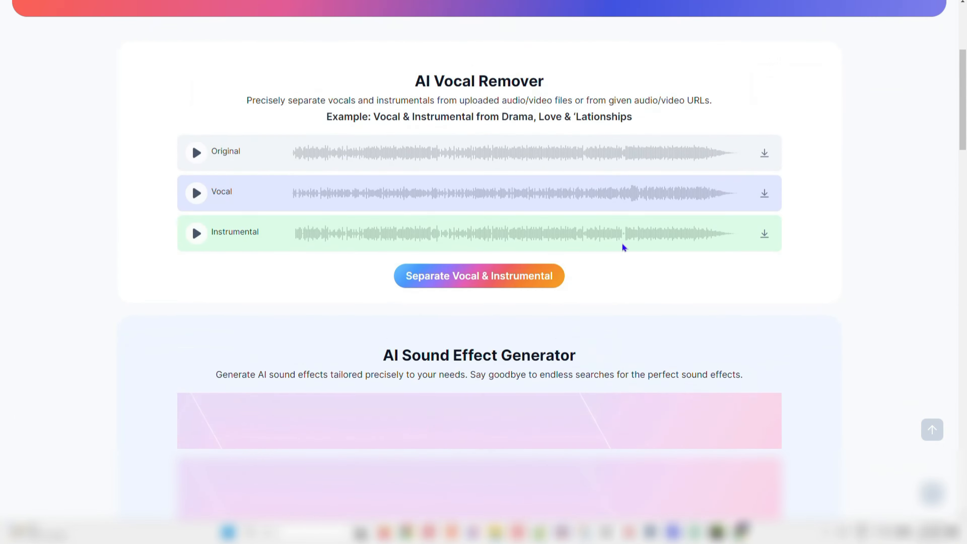
scroll(623, 247, "up", 6)
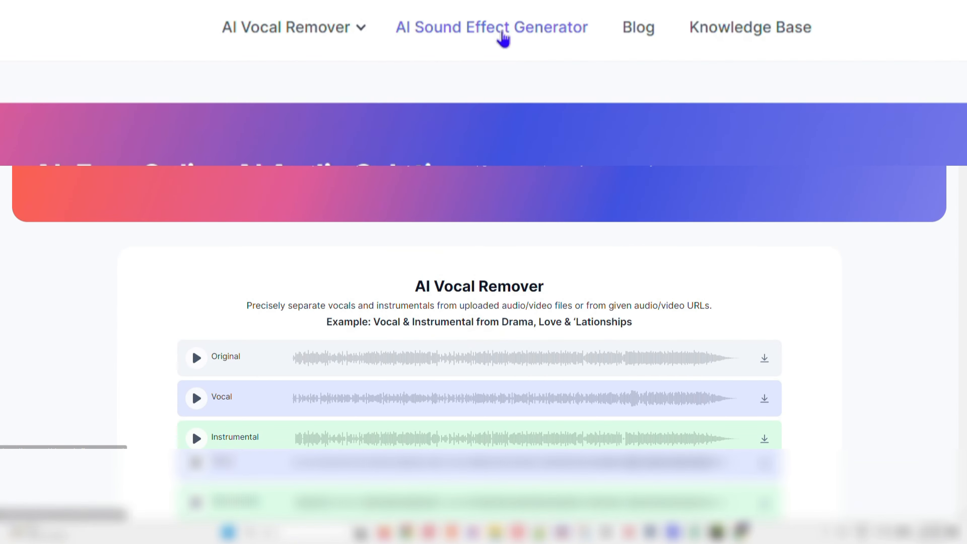
left_click(505, 37)
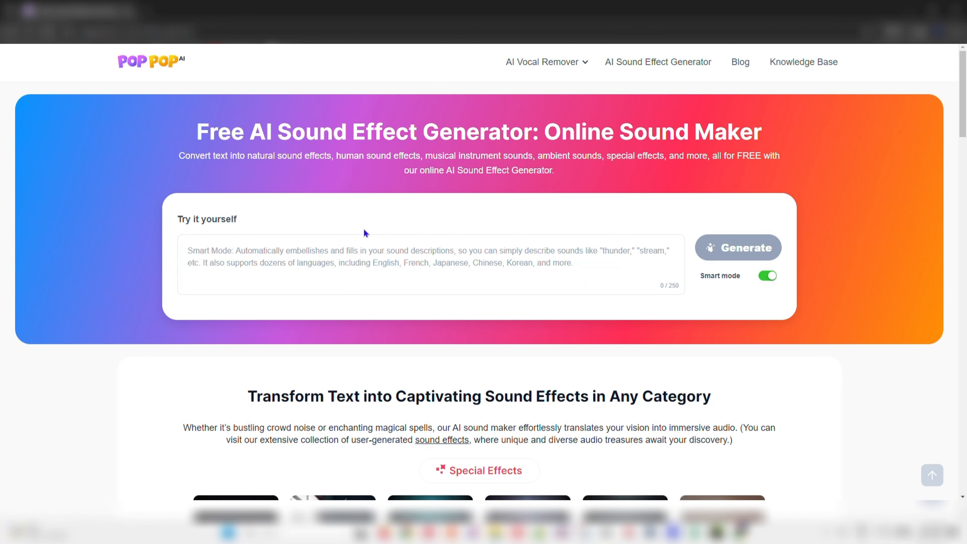
Step: Switch Smart mode off and back on to compare the two sound description modes
left_click(346, 262)
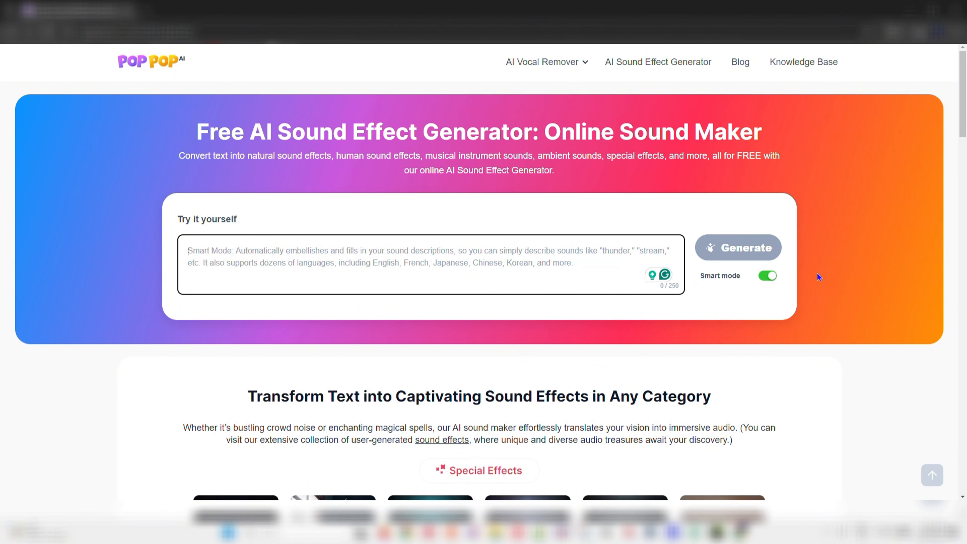
left_click(770, 277)
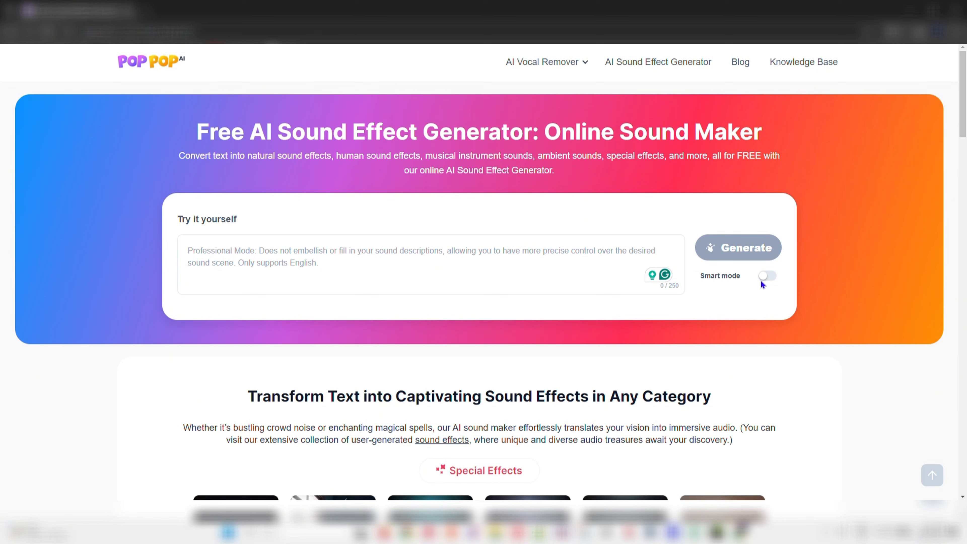
left_click(768, 277)
left_click(770, 277)
left_click(769, 277)
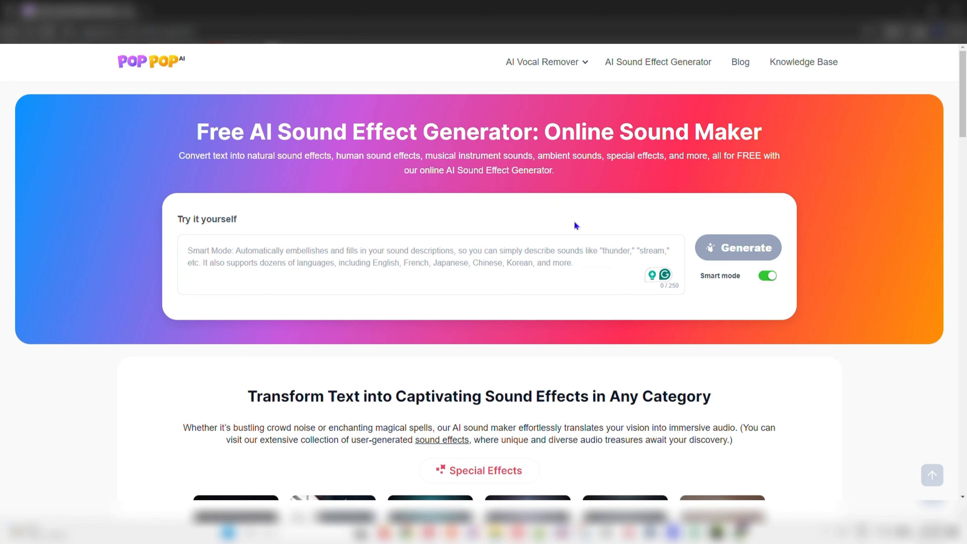
Step: Play the Fireworks, Gunshot, Street, Cooking and Television Playing examples under Special Effects and Ambient Sounds
scroll(574, 220, "down", 4)
scroll(544, 225, "up", 3)
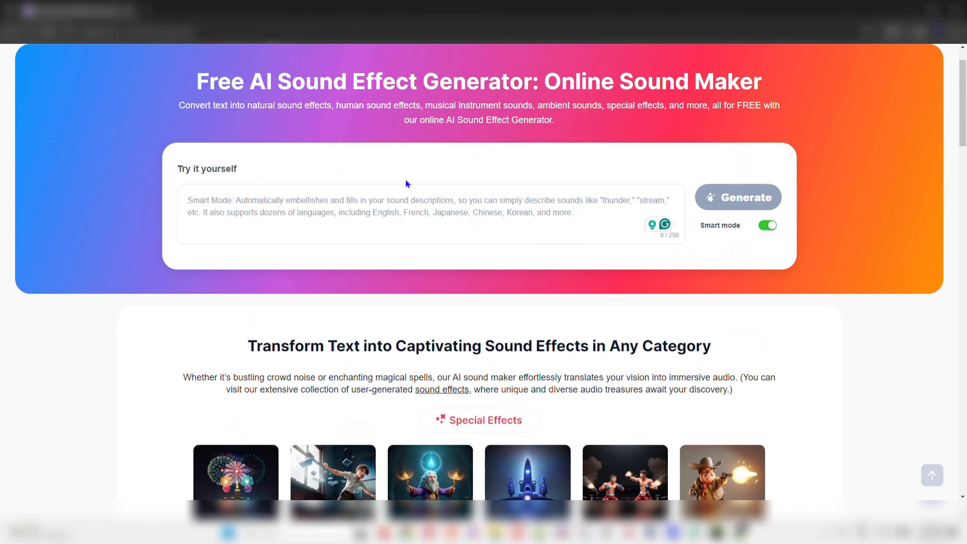
scroll(406, 184, "down", 7)
scroll(407, 193, "down", 1)
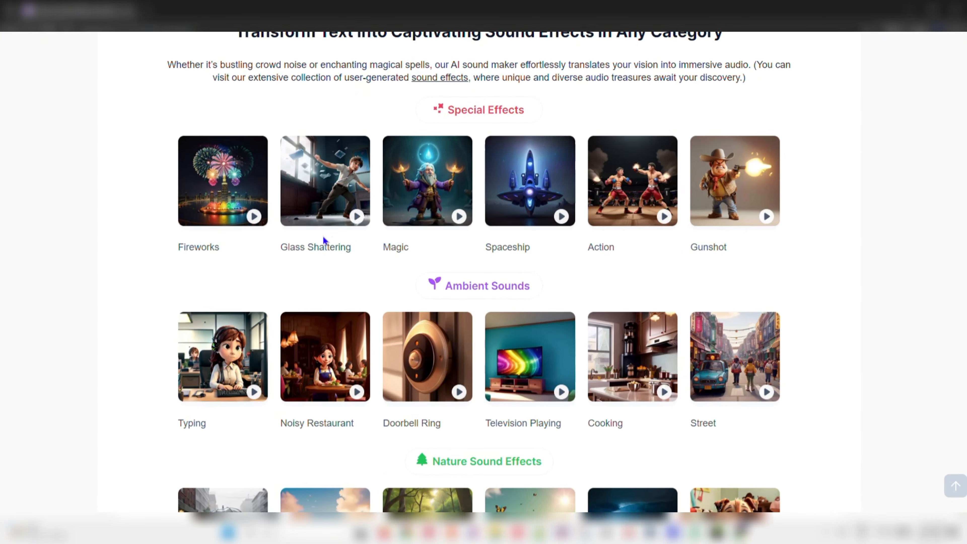
left_click(254, 216)
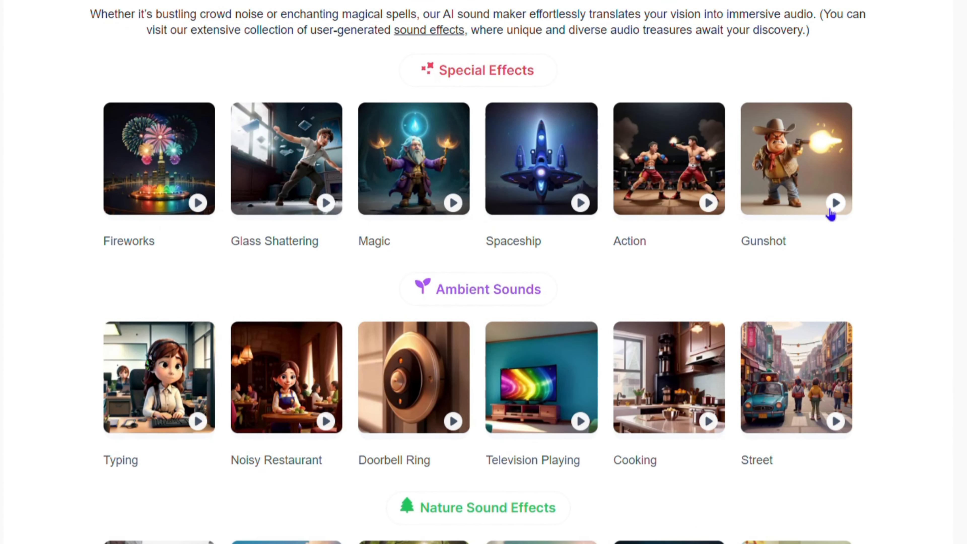
left_click(837, 205)
left_click(841, 424)
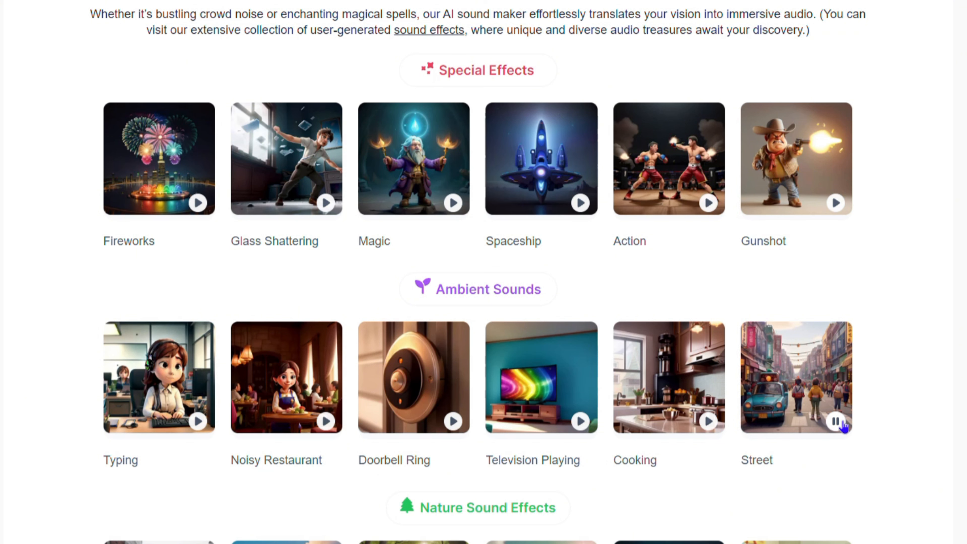
left_click(713, 427)
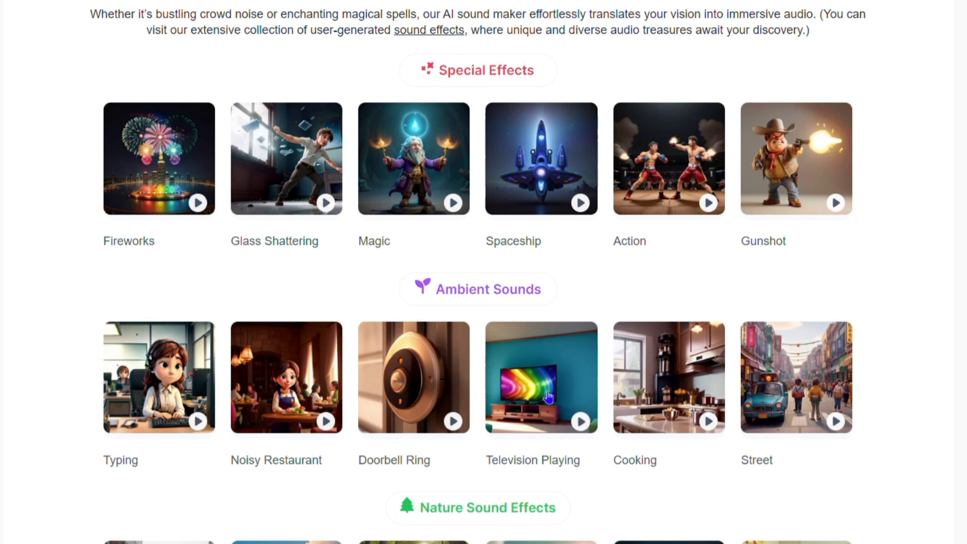
left_click(570, 423)
Step: Copy the "Television Playing" caption from the Ambient Sounds examples into the sound description box
scroll(871, 274, "down", 7)
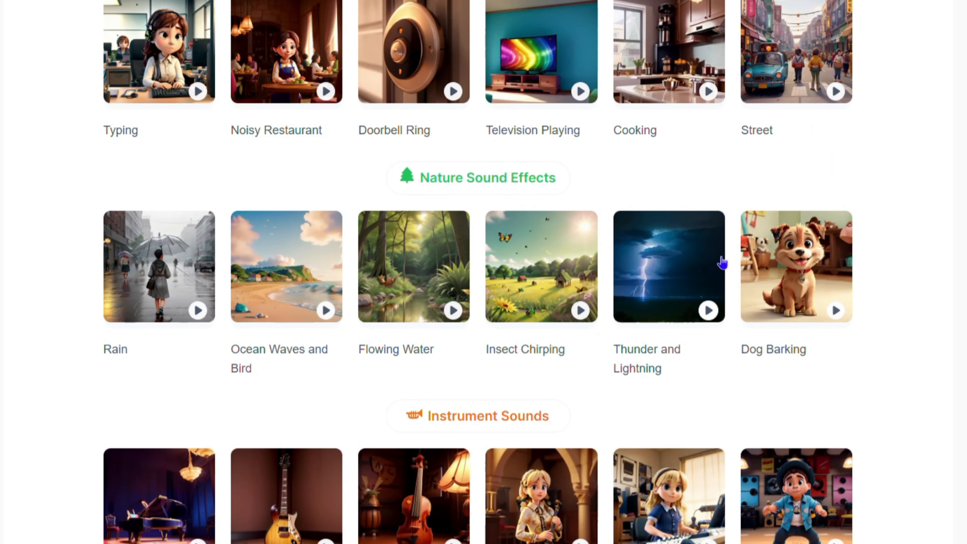
scroll(662, 291, "up", 2)
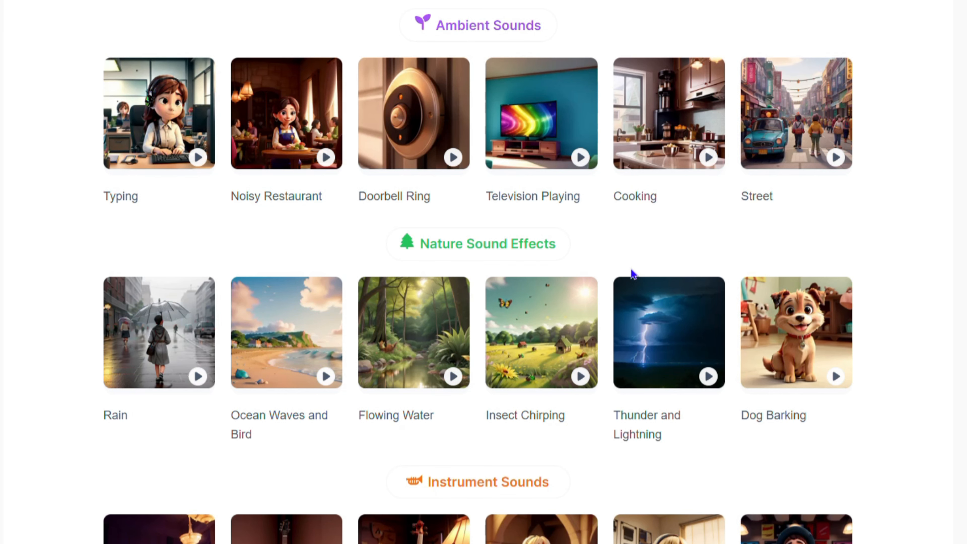
left_click_drag(594, 199, 481, 209)
key("ctrl+c")
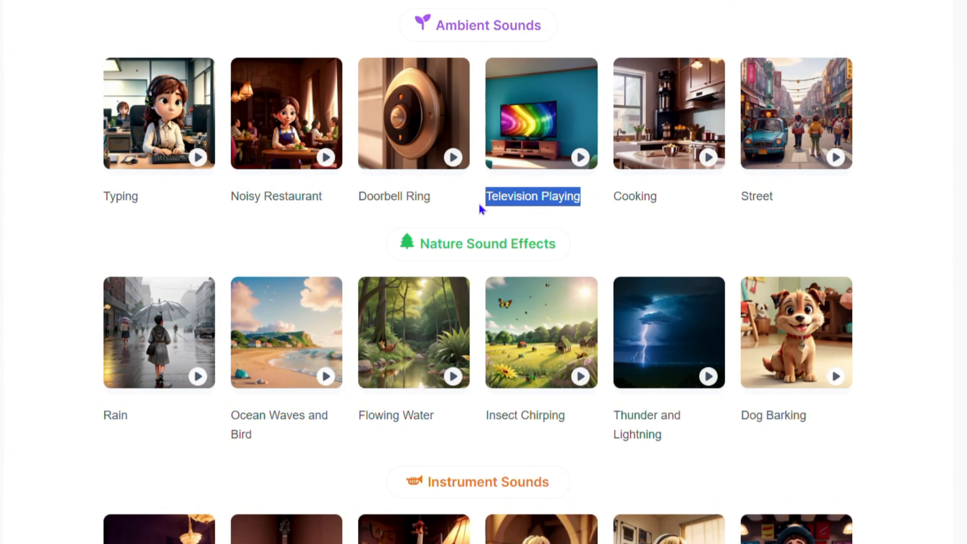
left_click(960, 252)
scroll(462, 239, "up", 15)
left_click(278, 259)
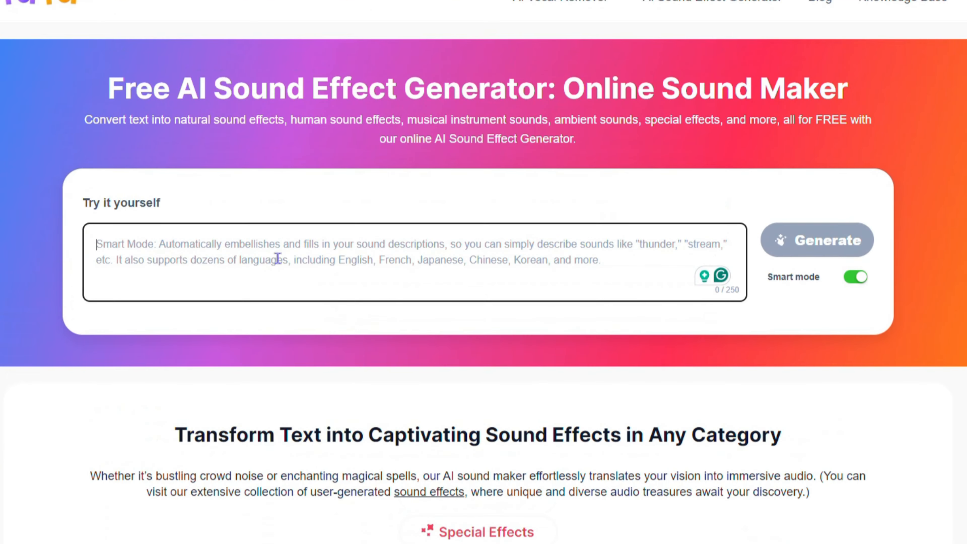
key("ctrl+v")
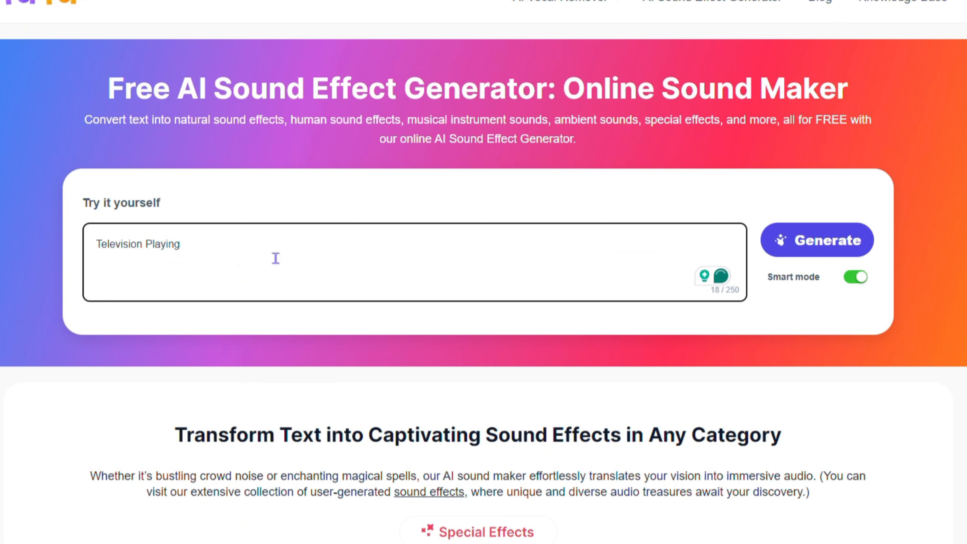
Step: Extend the description to "Television Playing and kids screaming" and generate the sound effects
type(",")
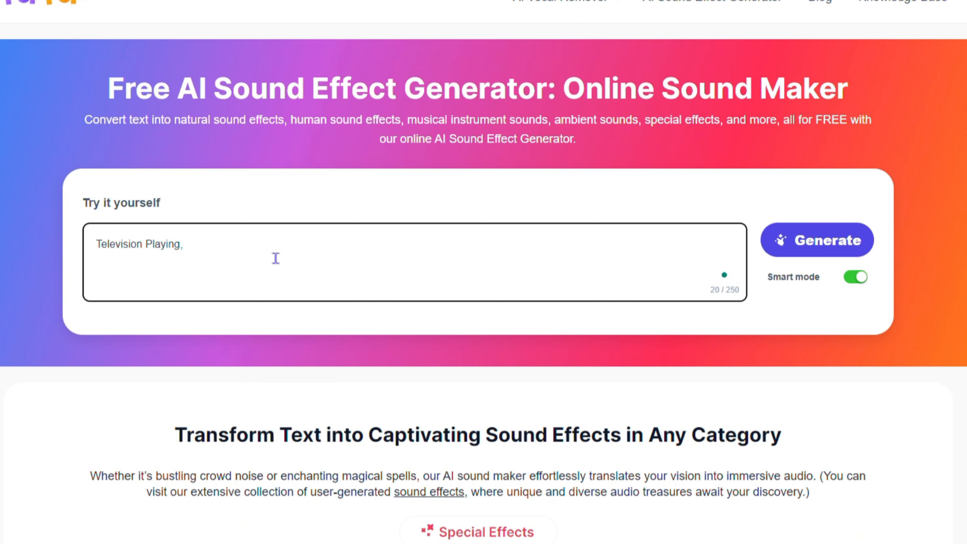
key("BackSpace")
key("BackSpace")
type("and kids scr")
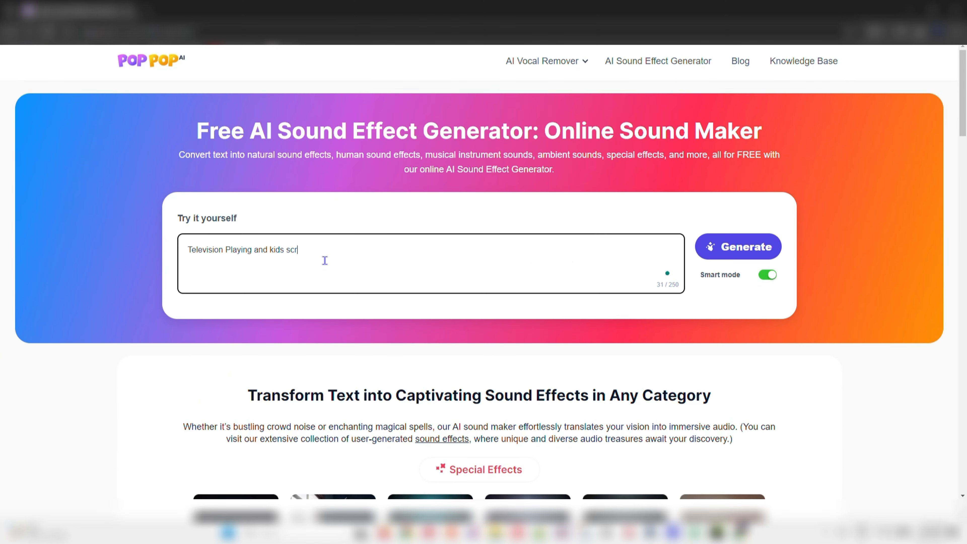
type("eaming")
left_click(738, 246)
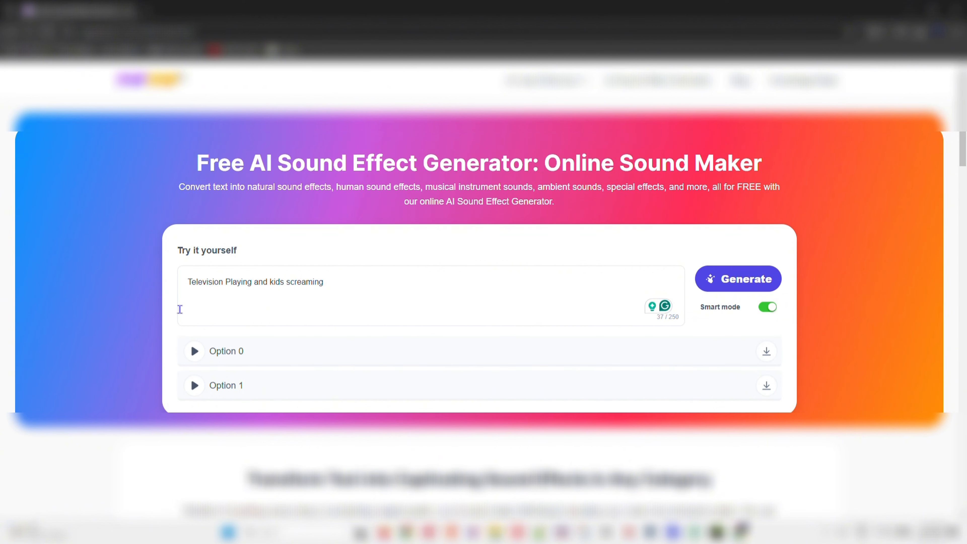
Step: Listen to Option 0 and Option 1 generated for the television and screaming kids description
left_click(195, 353)
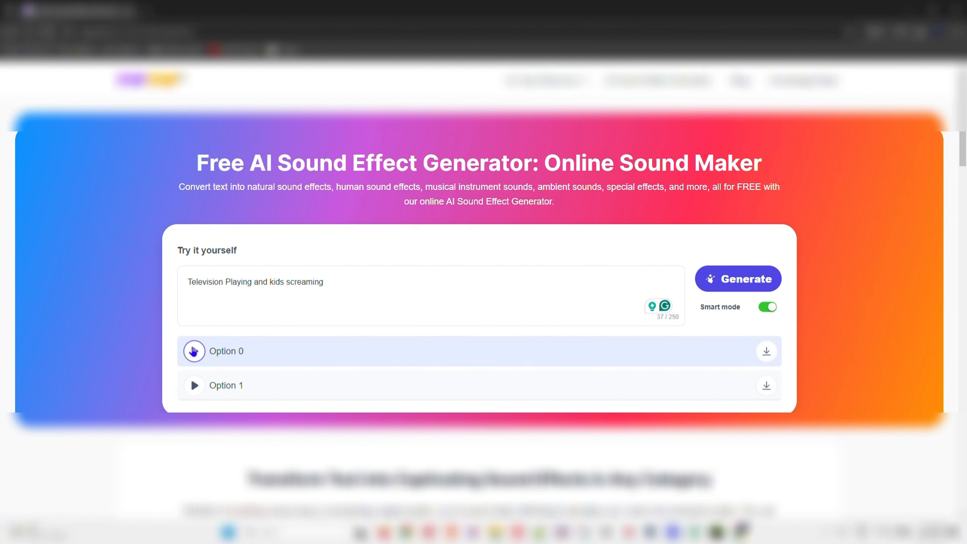
scroll(194, 343, "down", 1)
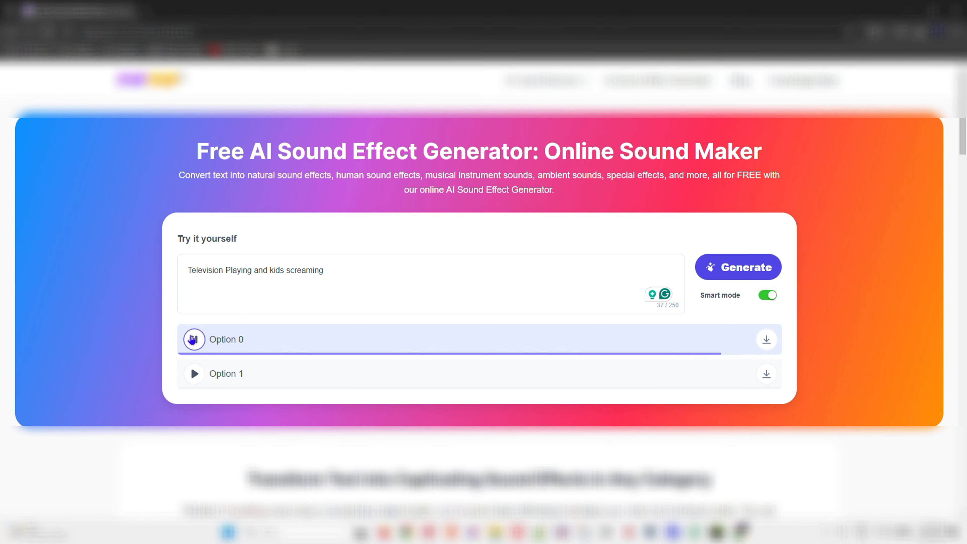
scroll(191, 338, "down", 1)
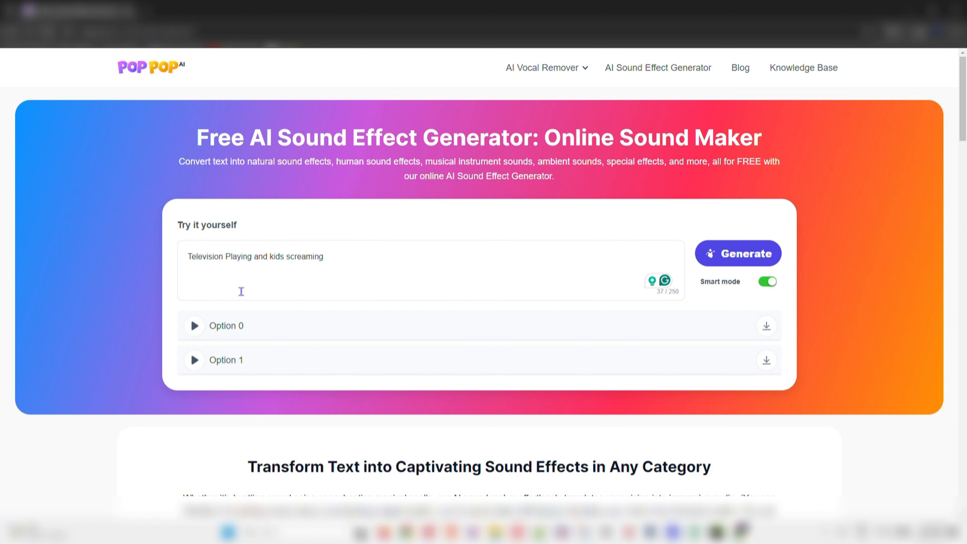
left_click(193, 361)
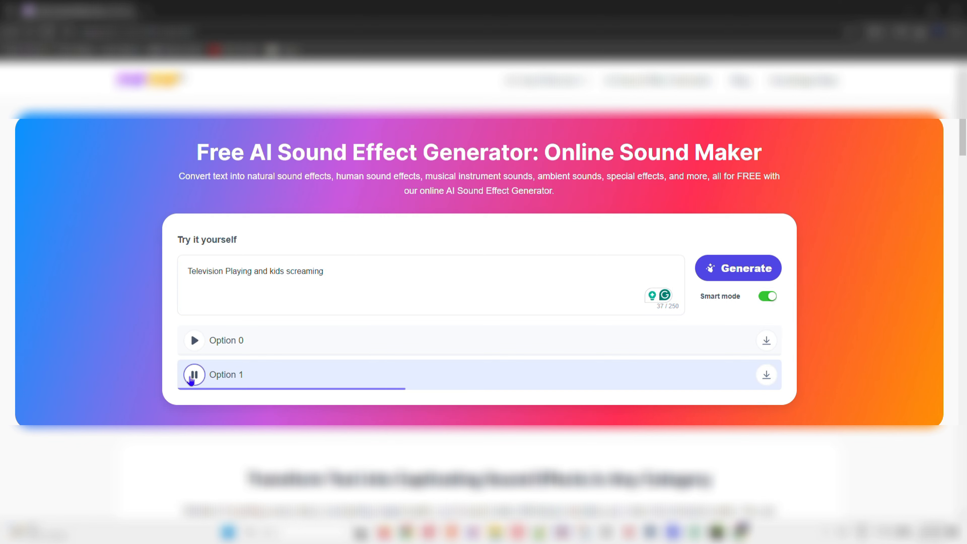
left_click(193, 376)
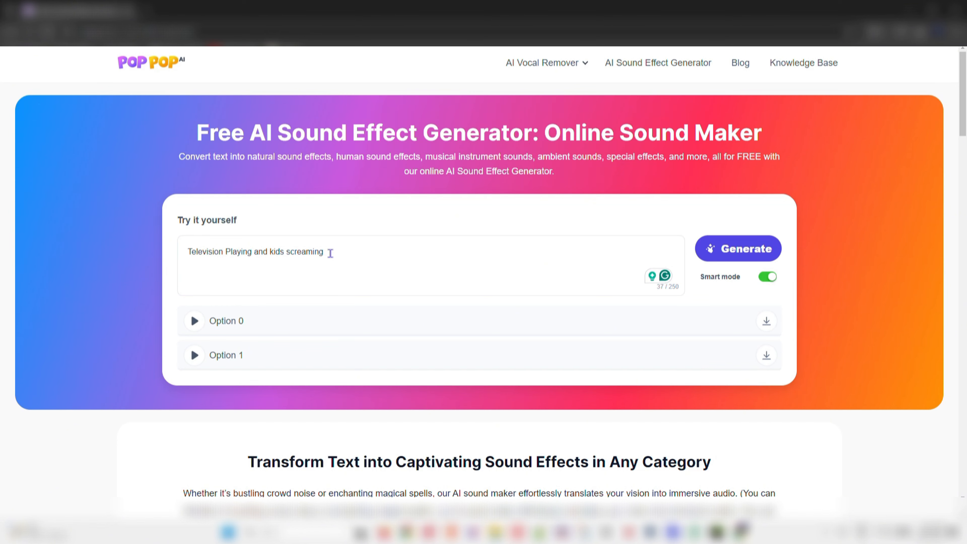
Step: Replace the description with "car driving in water" and generate new sound effects
key("ctrl+a")
key("BackSpace")
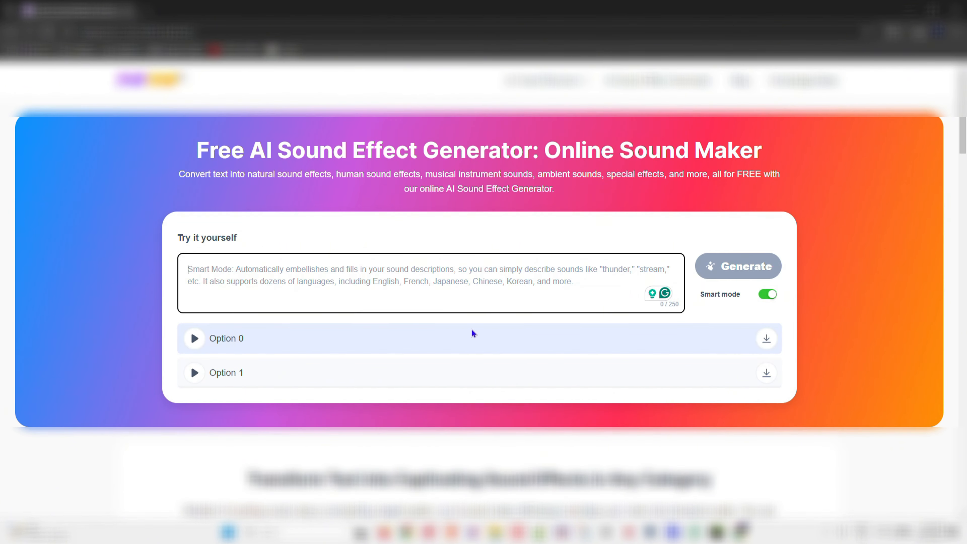
type("car dr")
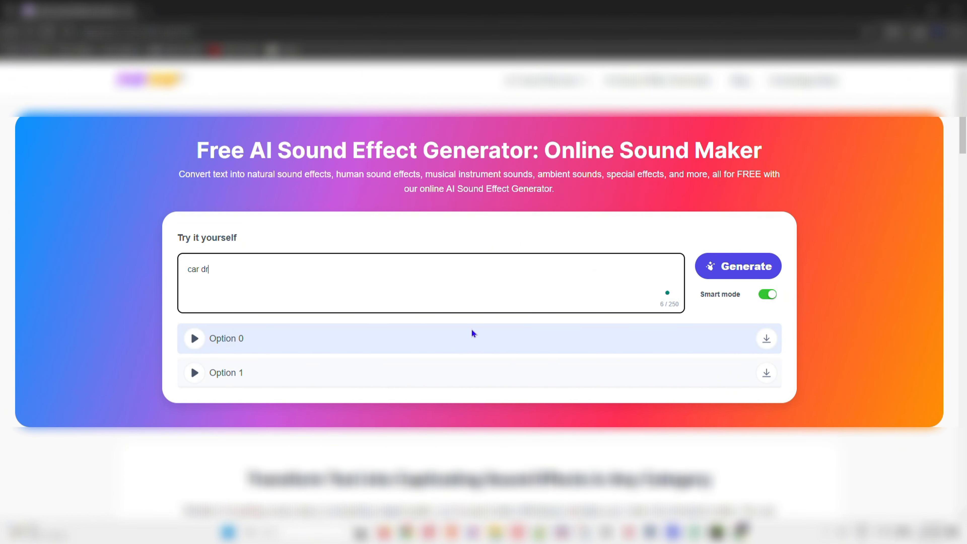
type("iving in water")
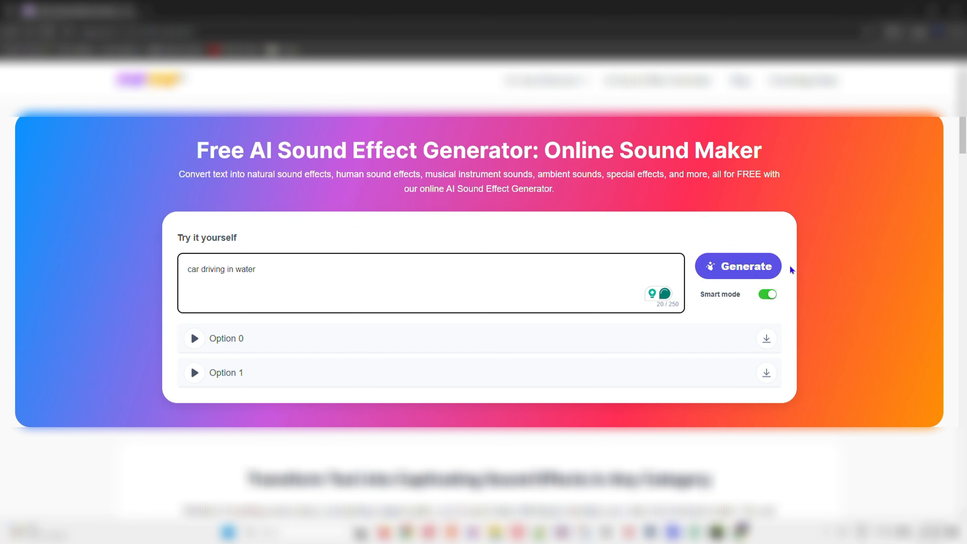
left_click(737, 274)
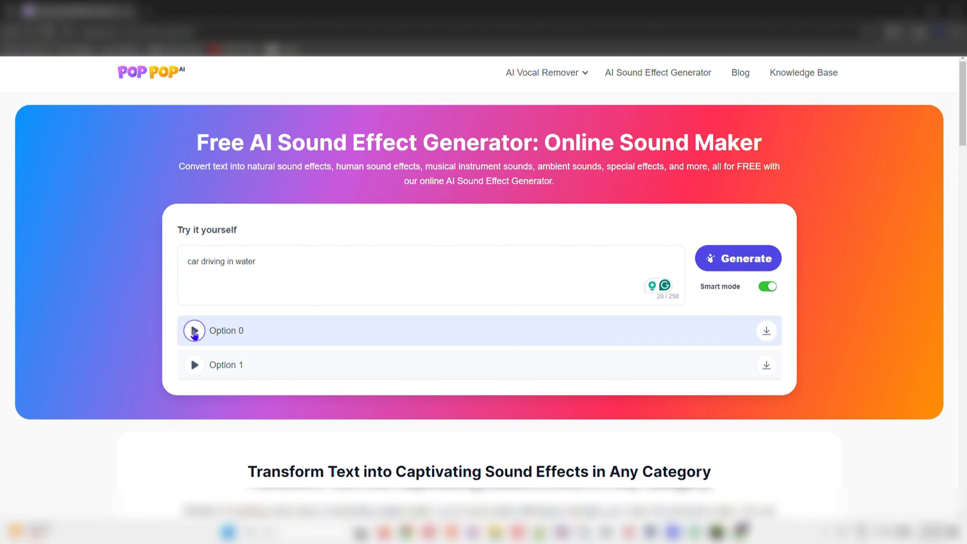
Step: Listen to Option 0 and Option 1 of the car driving in water sound, and replay Option 0
left_click(192, 336)
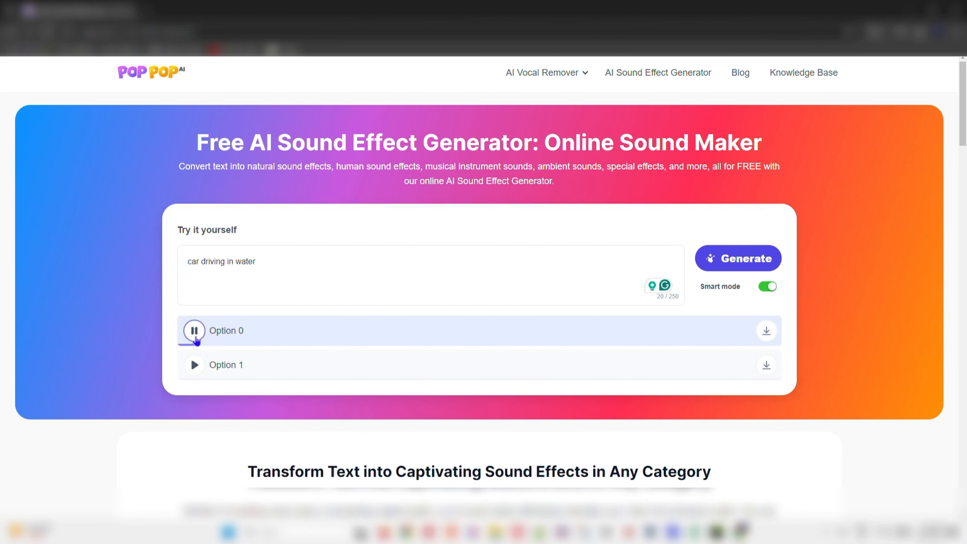
left_click(194, 369)
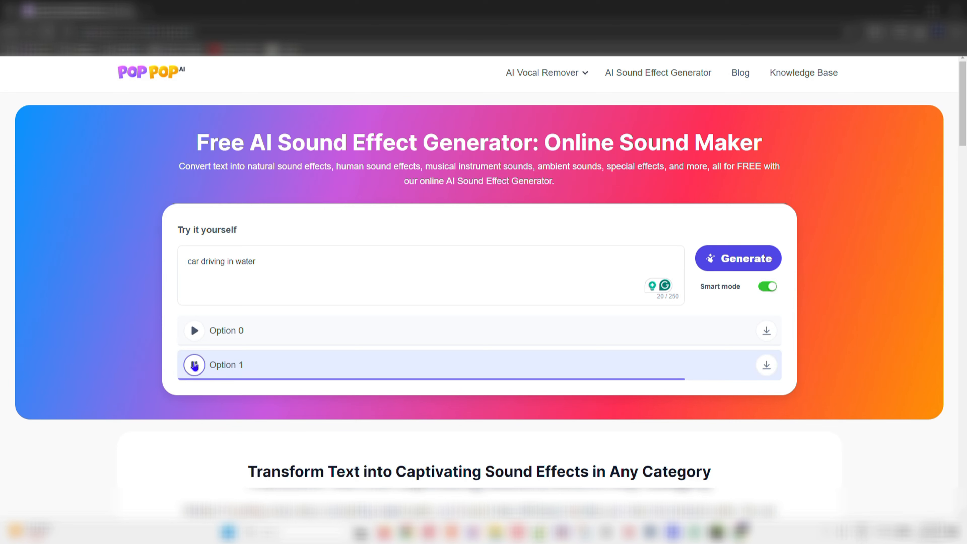
left_click(192, 318)
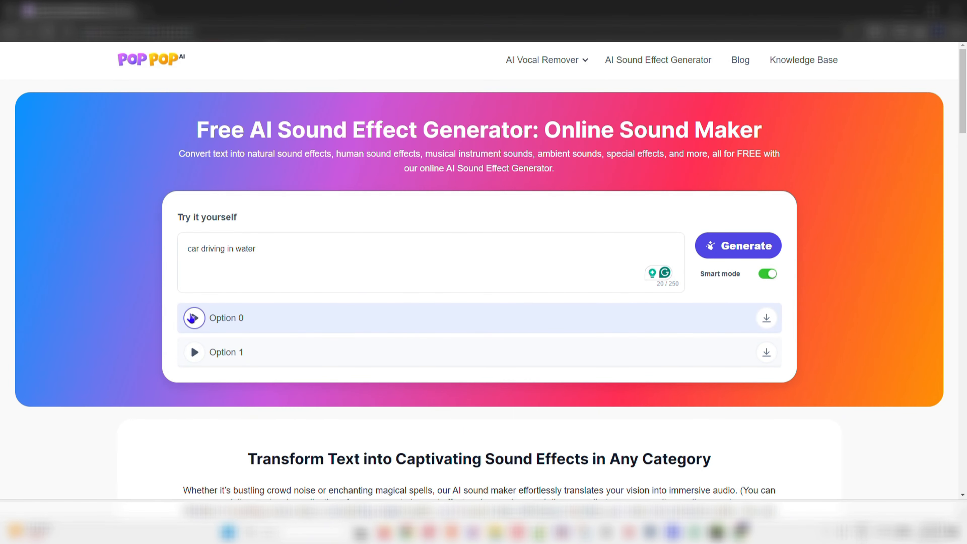